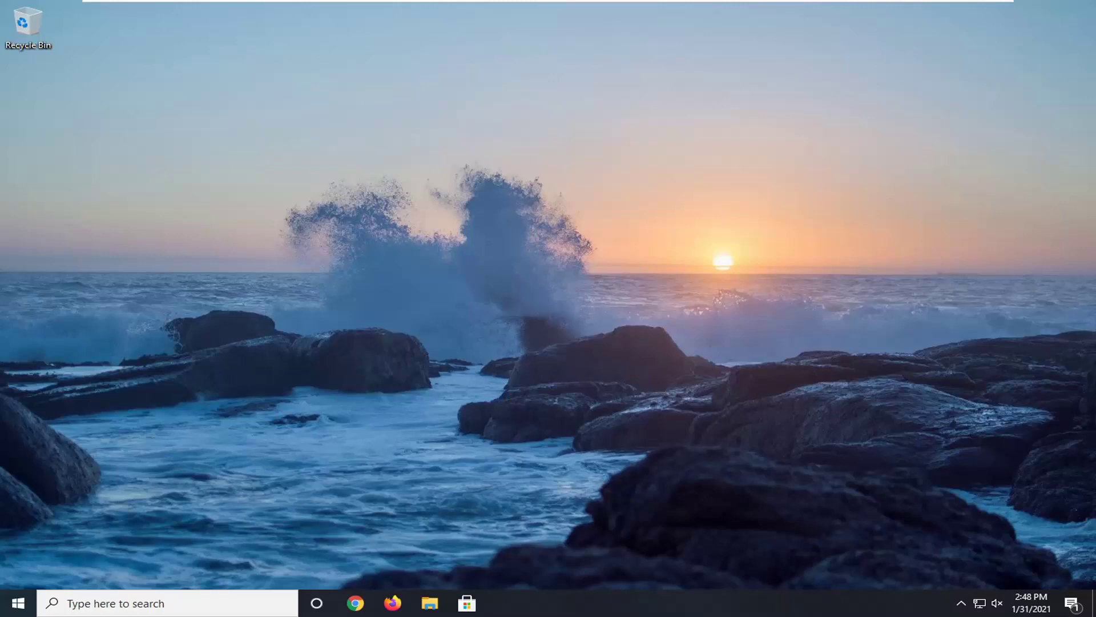
Search the Start menu for regedit and run Registry Editor as administrator
{"action": "left_click", "coordinate": [16, 610]}
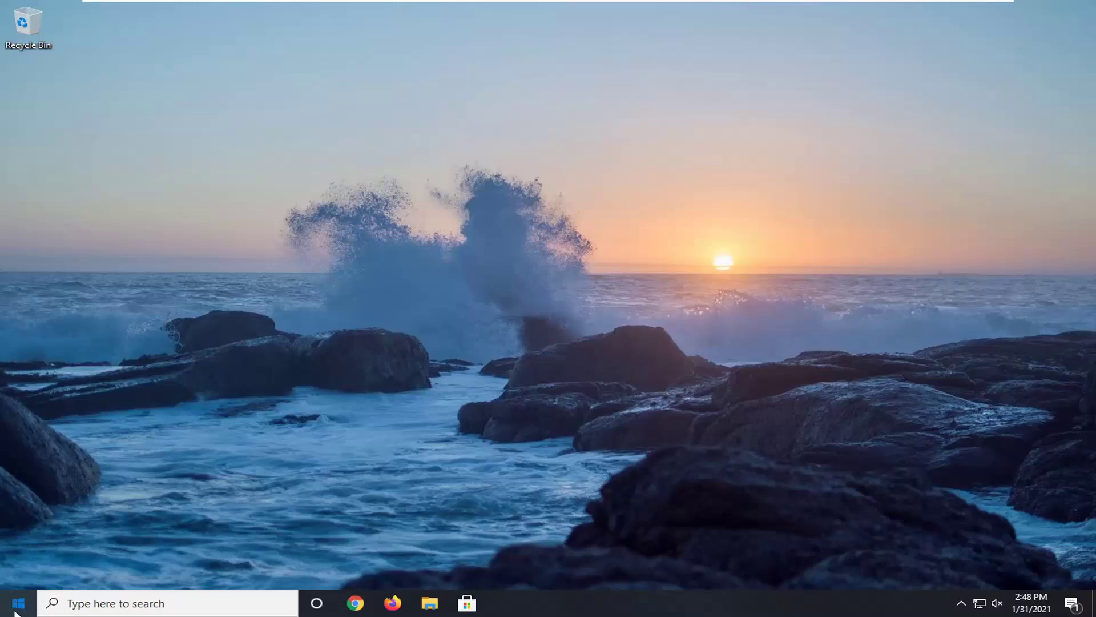
{"action": "type", "text": "regedit"}
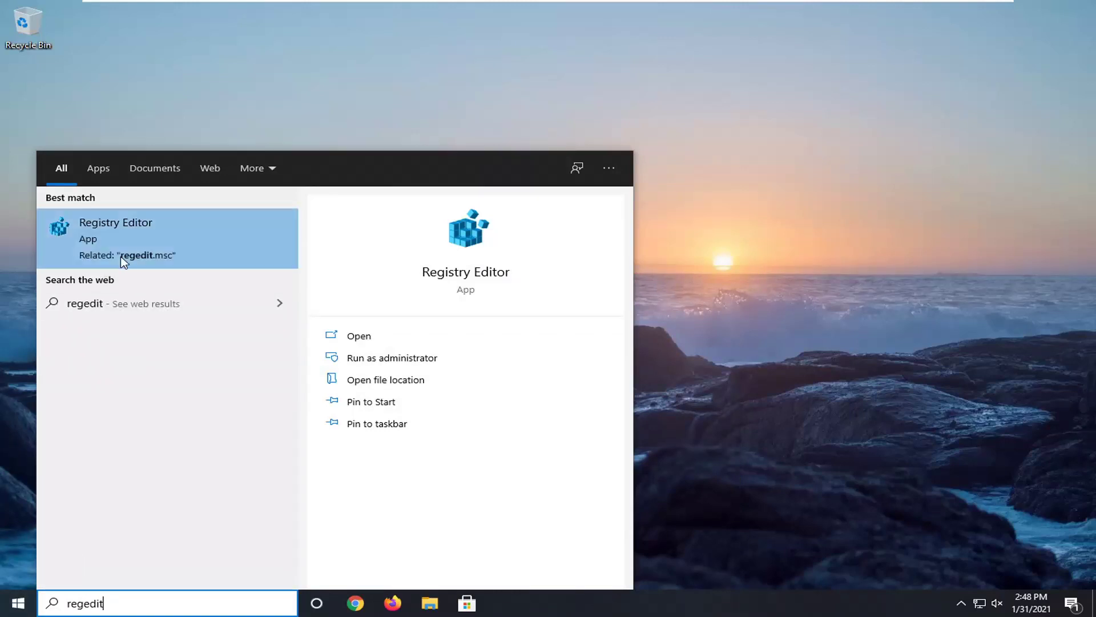
{"action": "right_click", "coordinate": [100, 231]}
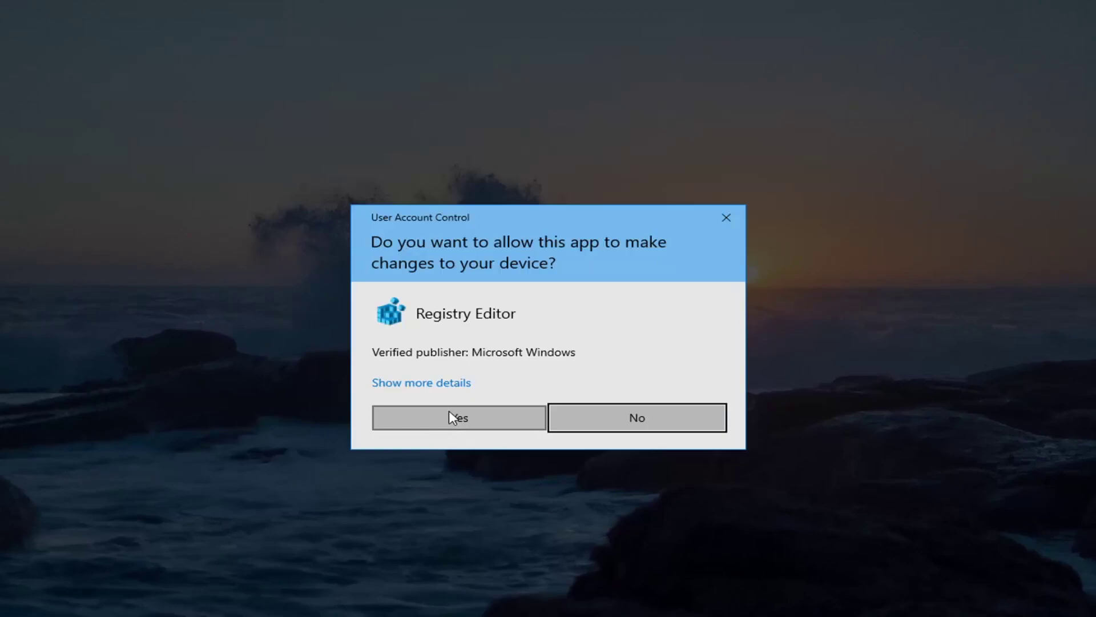
{"action": "left_click", "coordinate": [451, 415]}
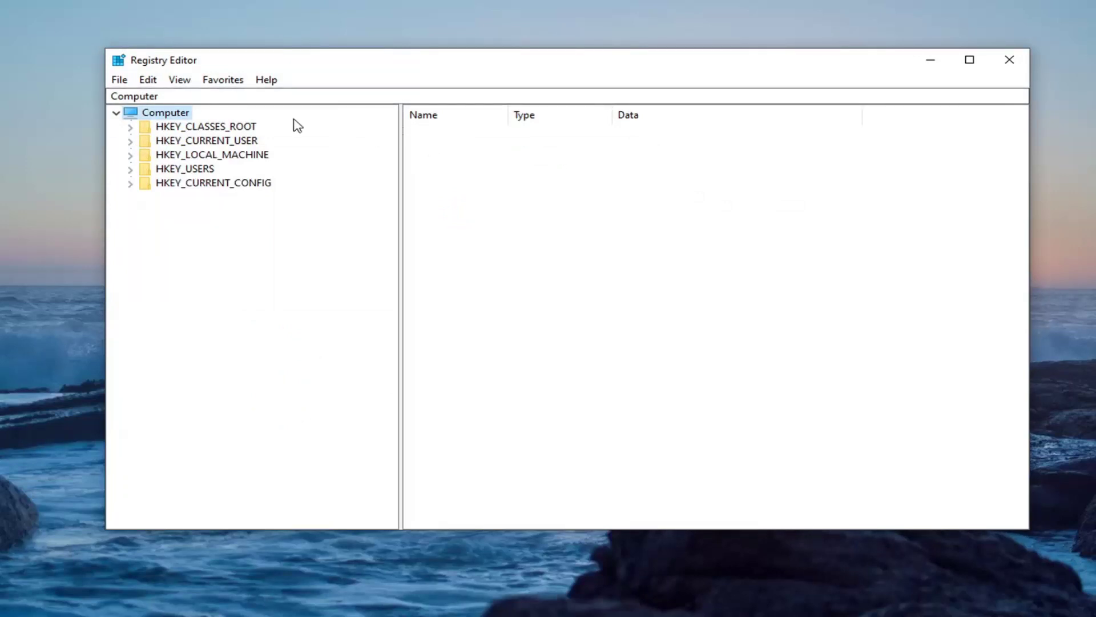
{"action": "left_click", "coordinate": [120, 80]}
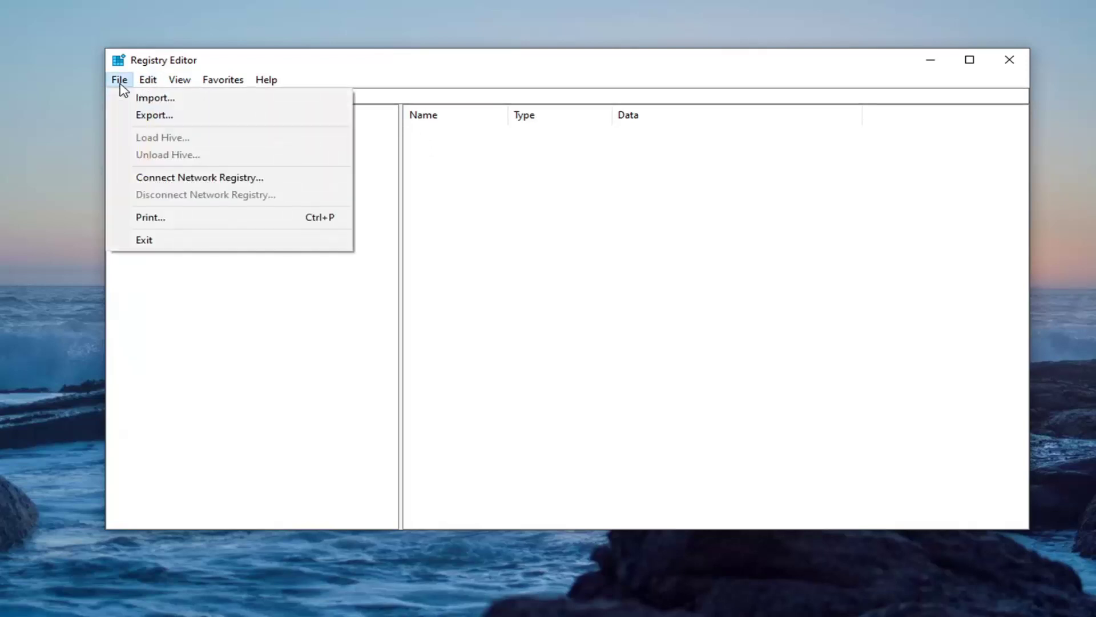
{"action": "left_click", "coordinate": [149, 115]}
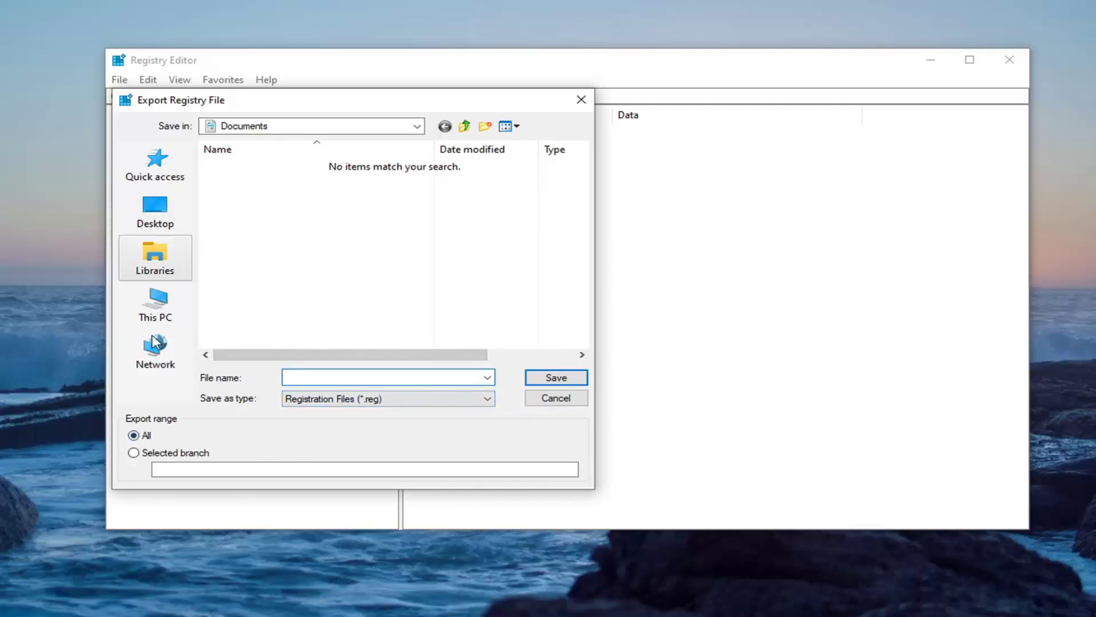
{"action": "left_click", "coordinate": [148, 207]}
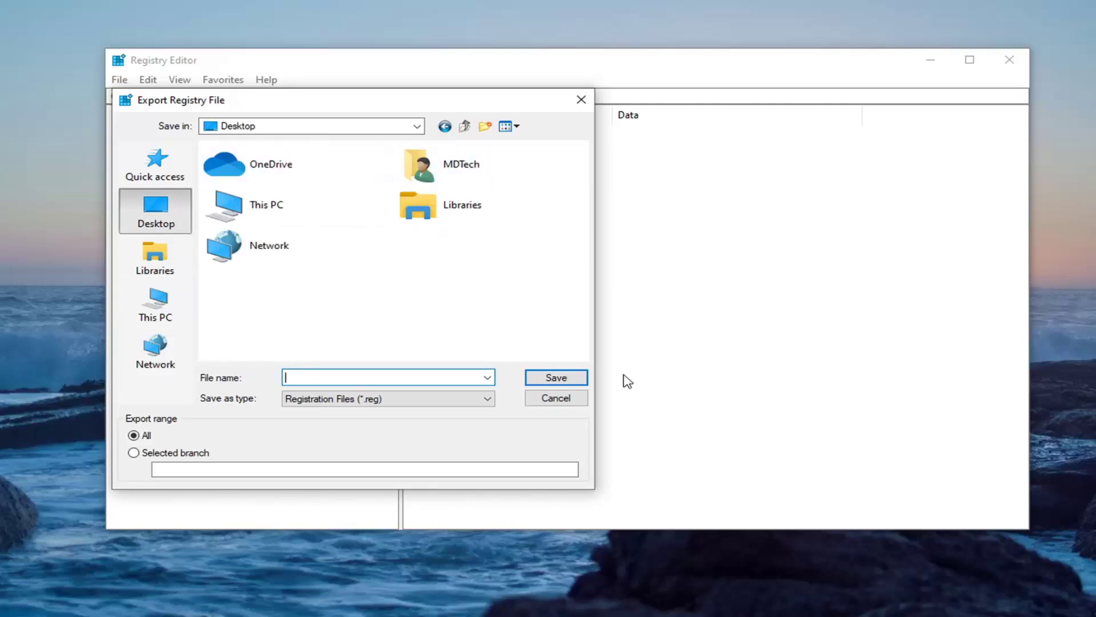
{"action": "left_click", "coordinate": [546, 400]}
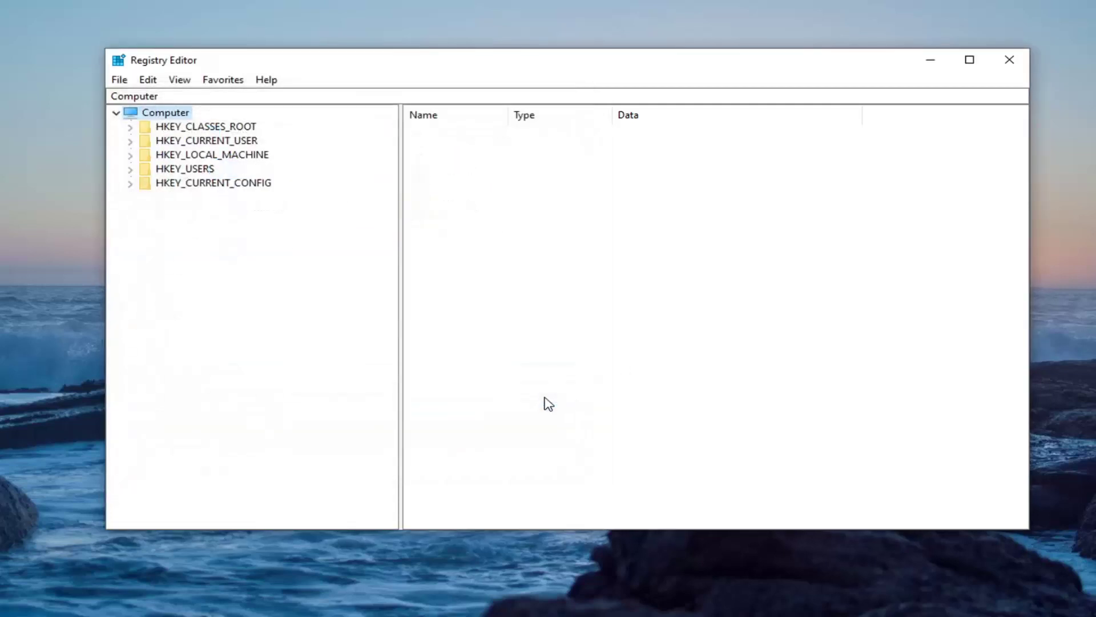
{"action": "left_click", "coordinate": [120, 81]}
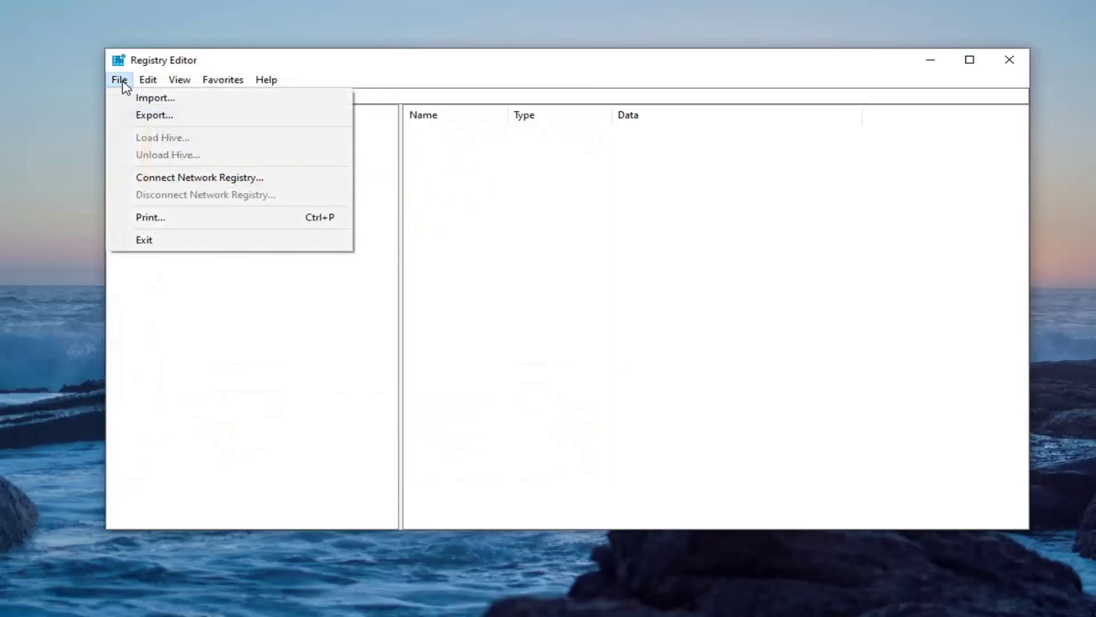
{"action": "left_click", "coordinate": [160, 97]}
{"action": "left_click", "coordinate": [144, 234]}
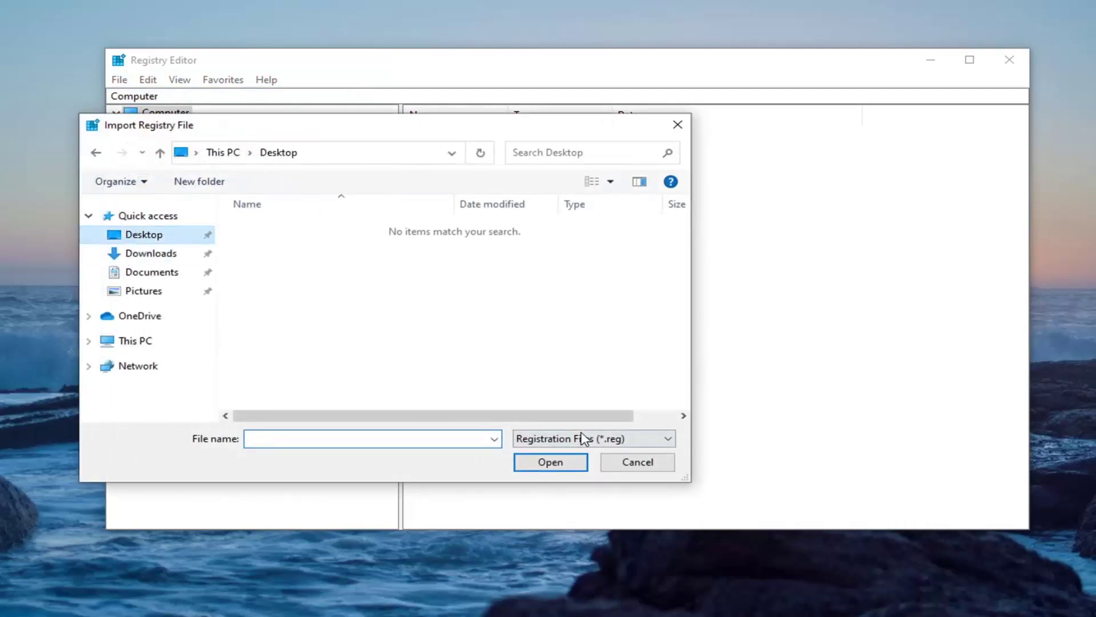
{"action": "left_click", "coordinate": [637, 462]}
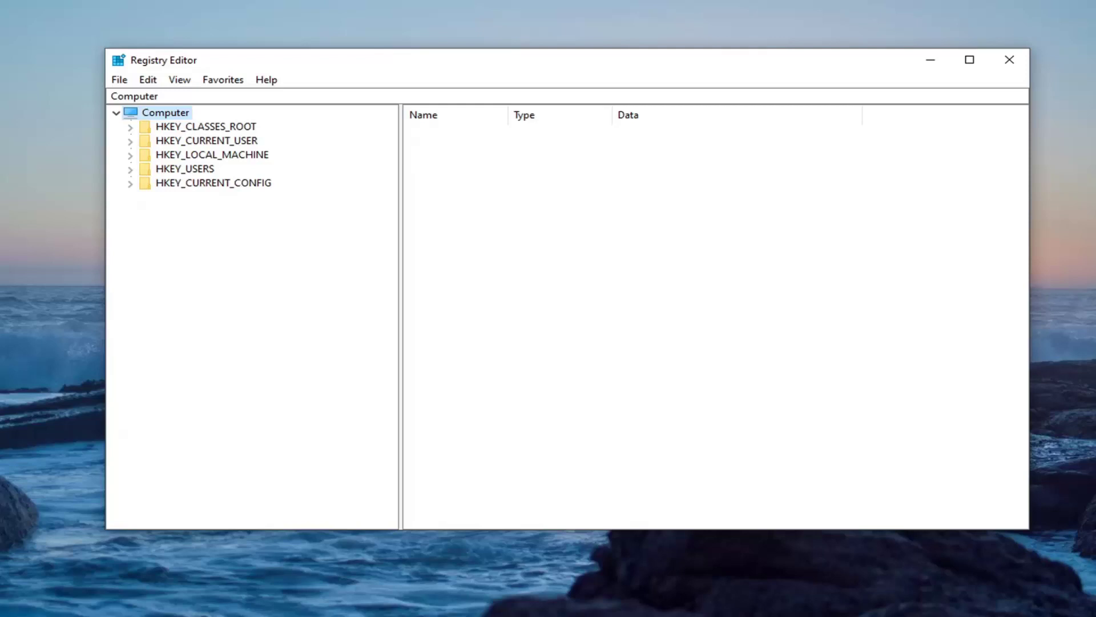
Expand HKEY_LOCAL_MACHINE > SOFTWARE > Policies > Microsoft in the registry tree
{"action": "left_click", "coordinate": [208, 156]}
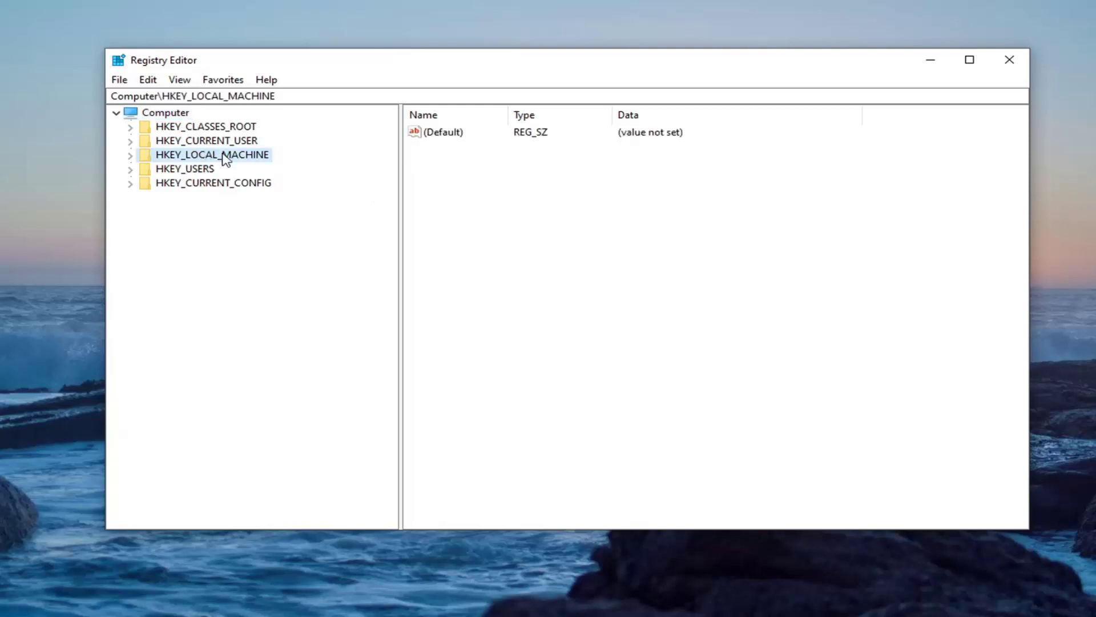
{"action": "double_click", "coordinate": [212, 154]}
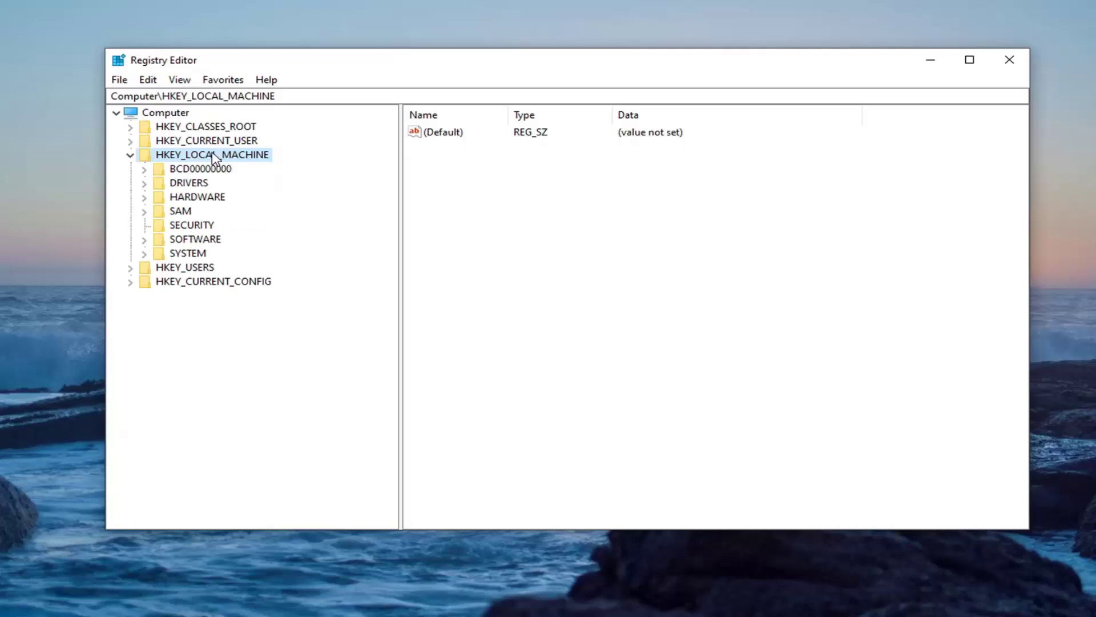
{"action": "left_click", "coordinate": [187, 240]}
{"action": "double_click", "coordinate": [189, 241]}
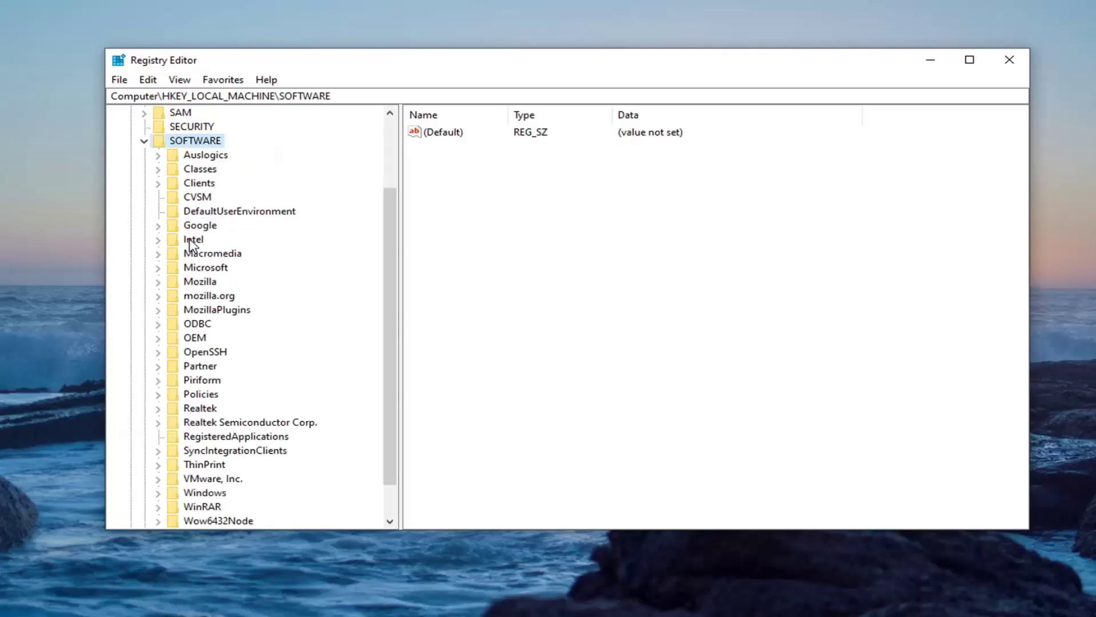
{"action": "double_click", "coordinate": [201, 396]}
{"action": "double_click", "coordinate": [217, 408]}
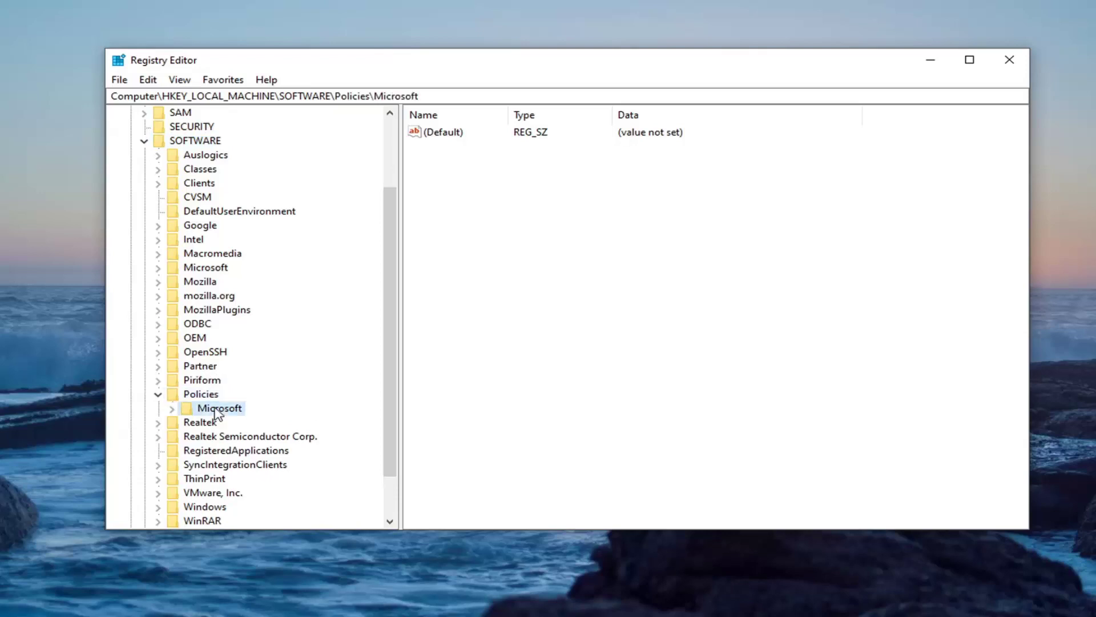
{"action": "scroll", "coordinate": [228, 394], "scroll_direction": "down", "scroll_amount": 1}
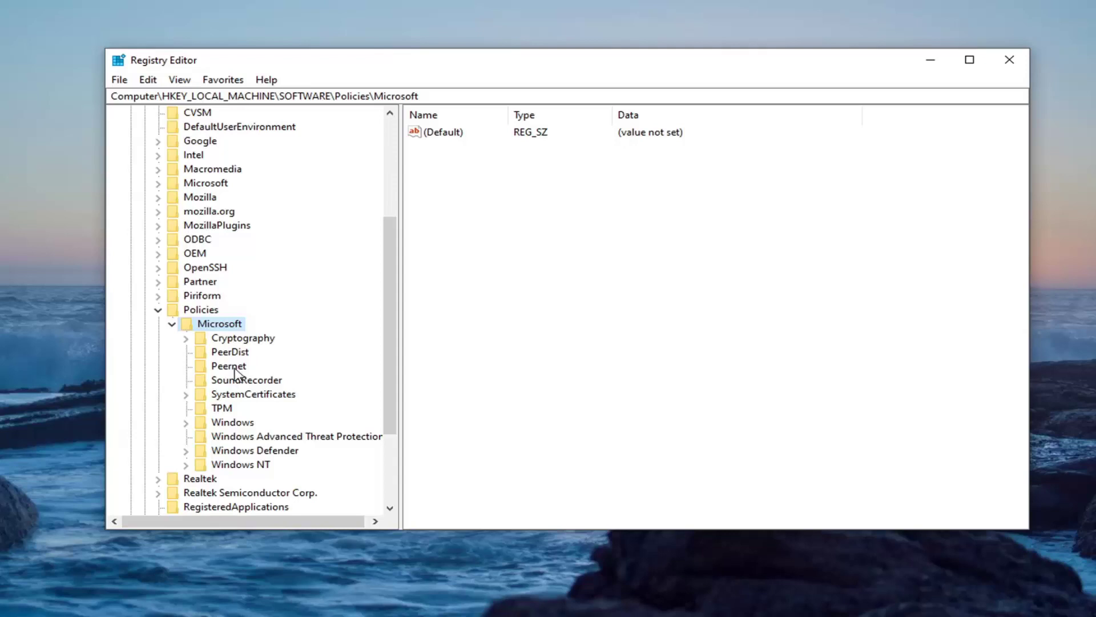
Add a new subkey named CredUI under the Policies\Microsoft key
{"action": "right_click", "coordinate": [224, 328]}
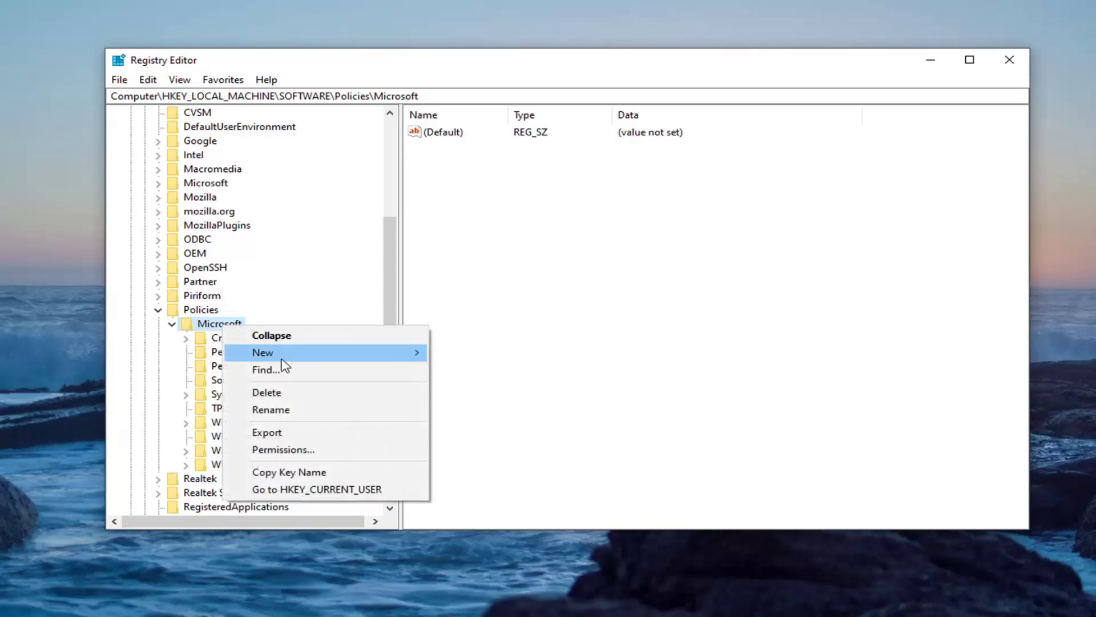
{"action": "mouse_move", "coordinate": [380, 355]}
{"action": "left_click", "coordinate": [478, 356]}
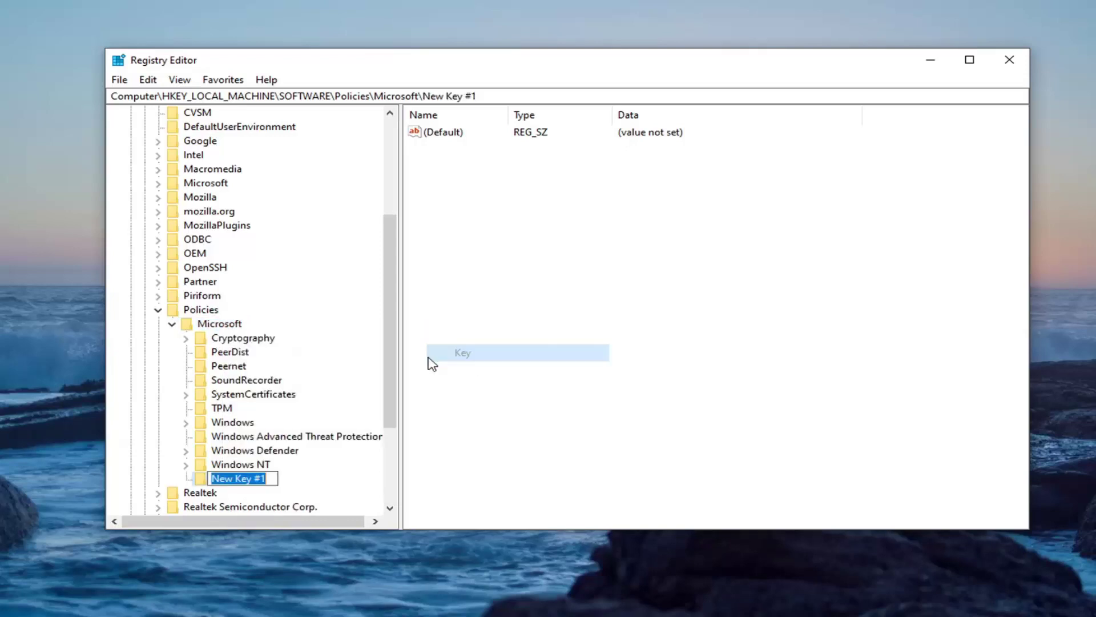
{"action": "type", "text": "Cred"}
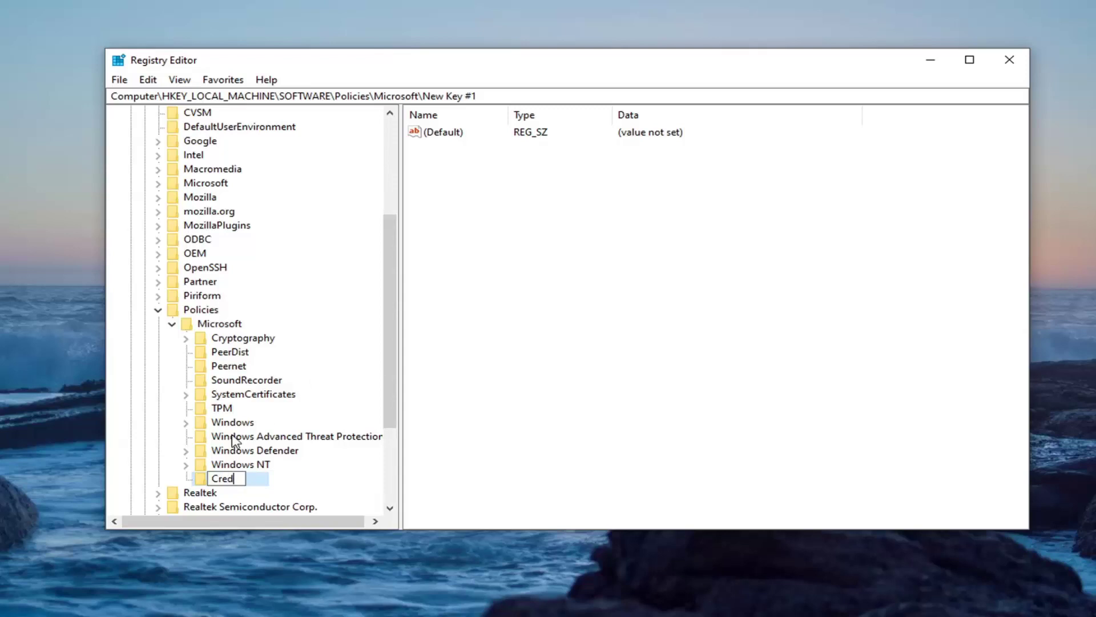
{"action": "type", "text": "UI"}
{"action": "key", "text": "Return"}
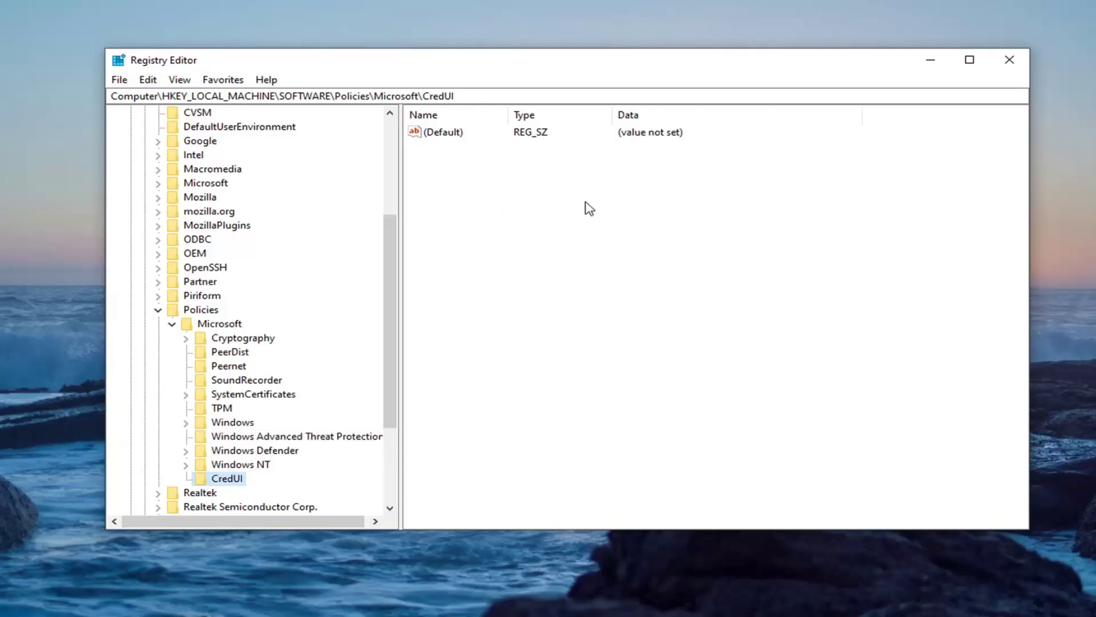
Create a DWORD (32-bit) value named DisablePasswordReveal in CredUI and widen the Name column
{"action": "right_click", "coordinate": [524, 193]}
{"action": "mouse_move", "coordinate": [599, 208]}
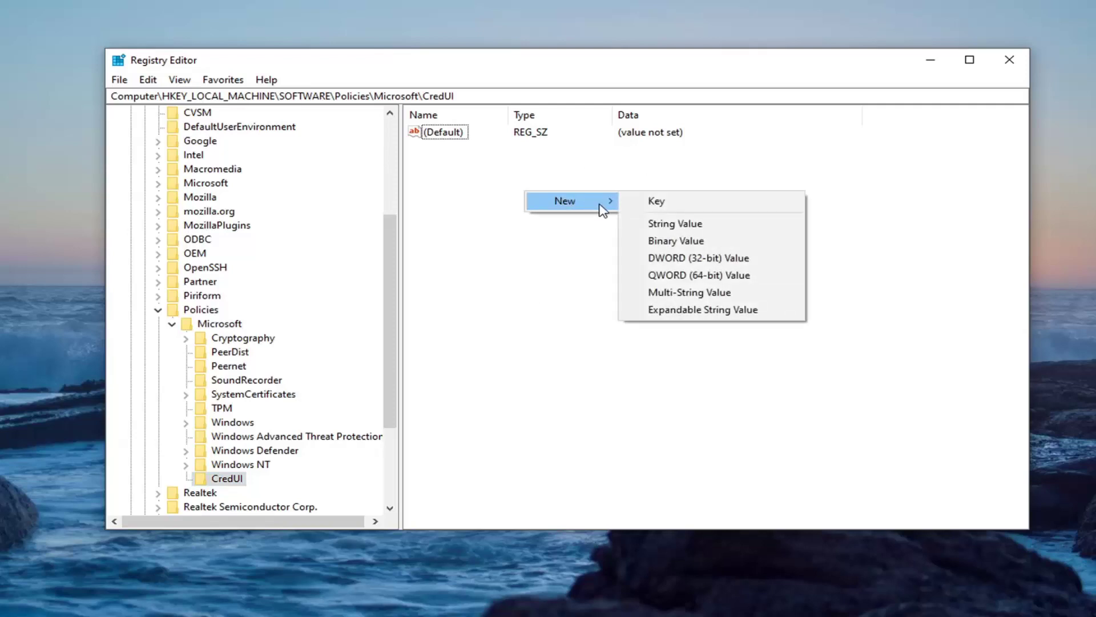
{"action": "left_click", "coordinate": [718, 260]}
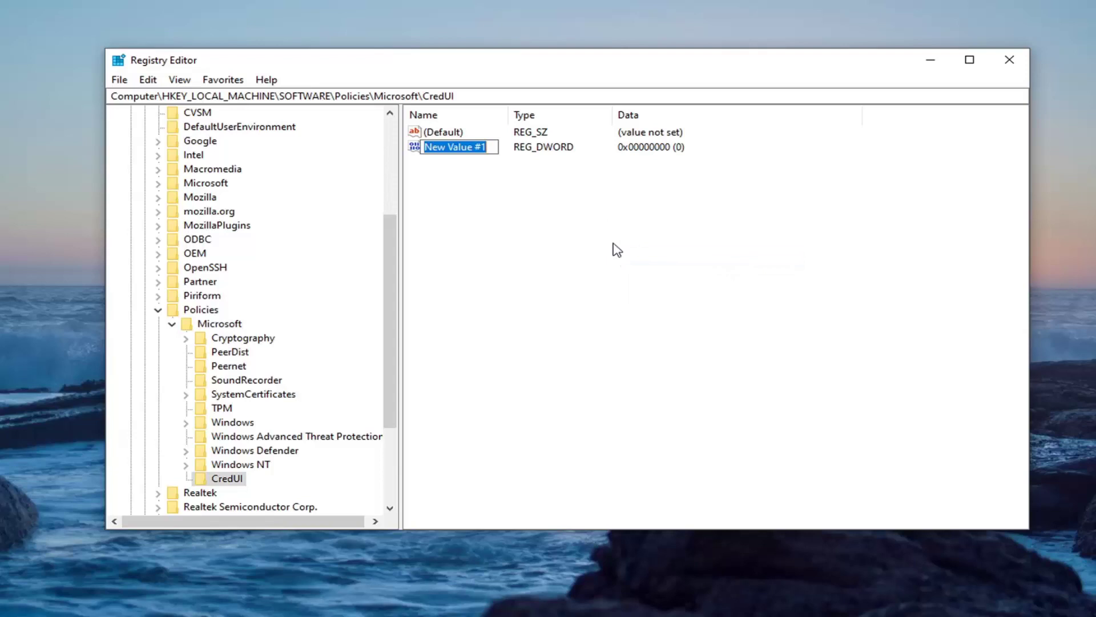
{"action": "type", "text": "Dusa"}
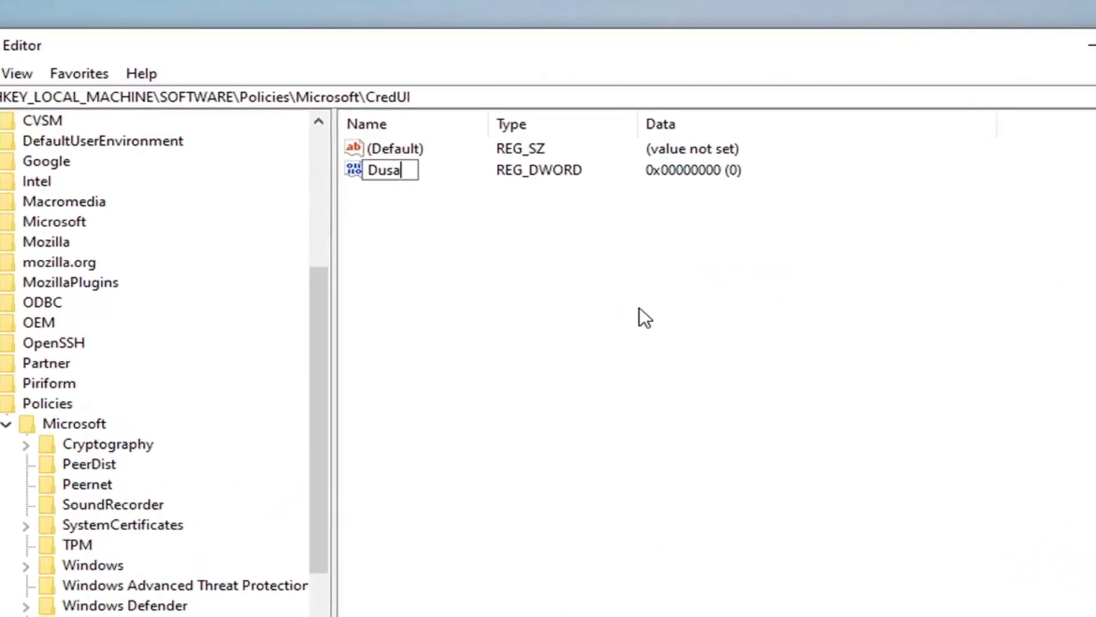
{"action": "key", "text": "BackSpace"}
{"action": "key", "text": "BackSpace"}
{"action": "key", "text": "BackSpace"}
{"action": "type", "text": "isable"}
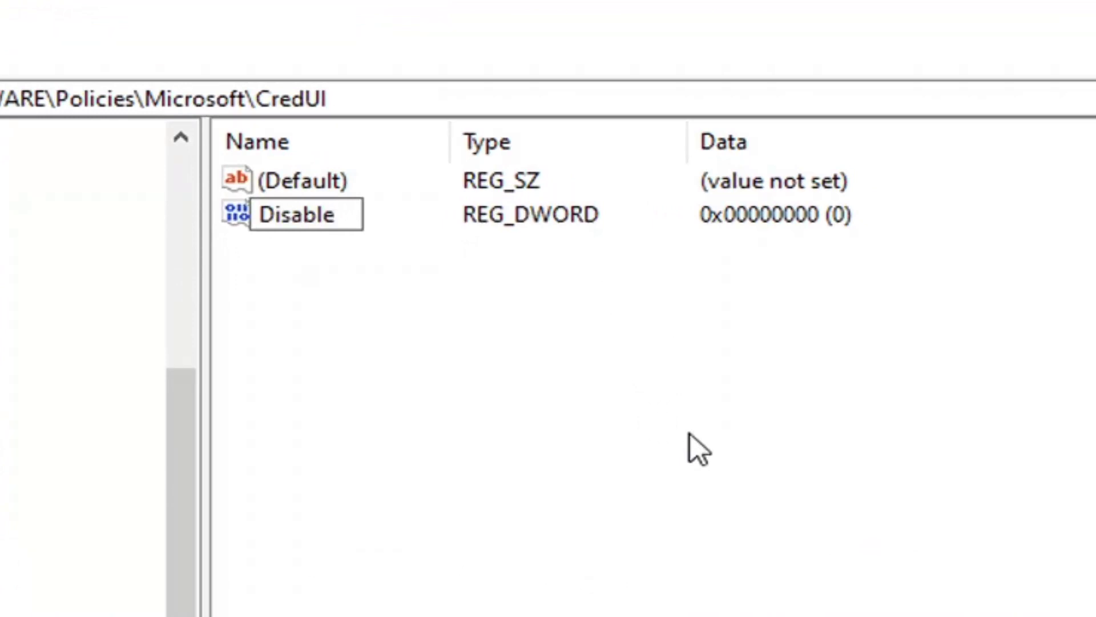
{"action": "type", "text": "PasswordReveal"}
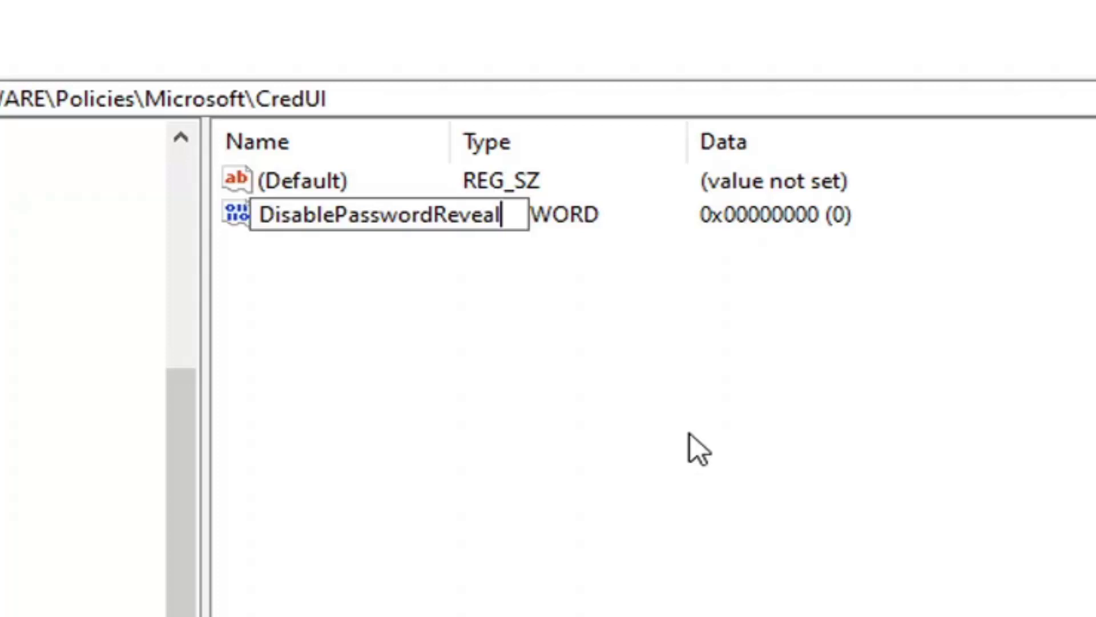
{"action": "key", "text": "Return"}
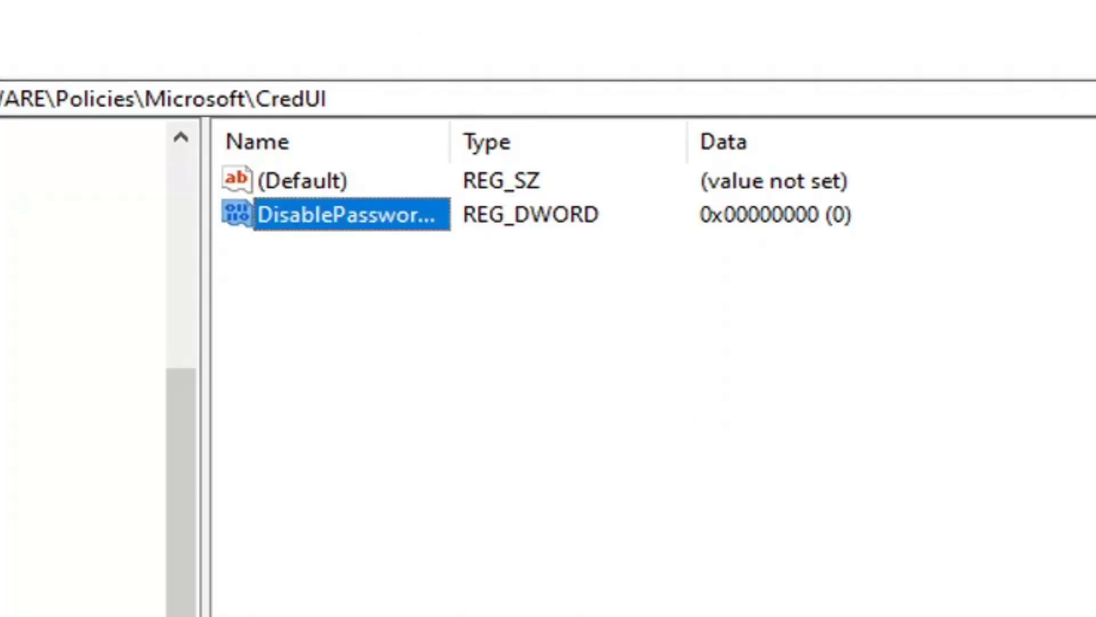
{"action": "left_click_drag", "start_coordinate": [448, 140], "coordinate": [660, 139]}
{"action": "left_click", "coordinate": [482, 153]}
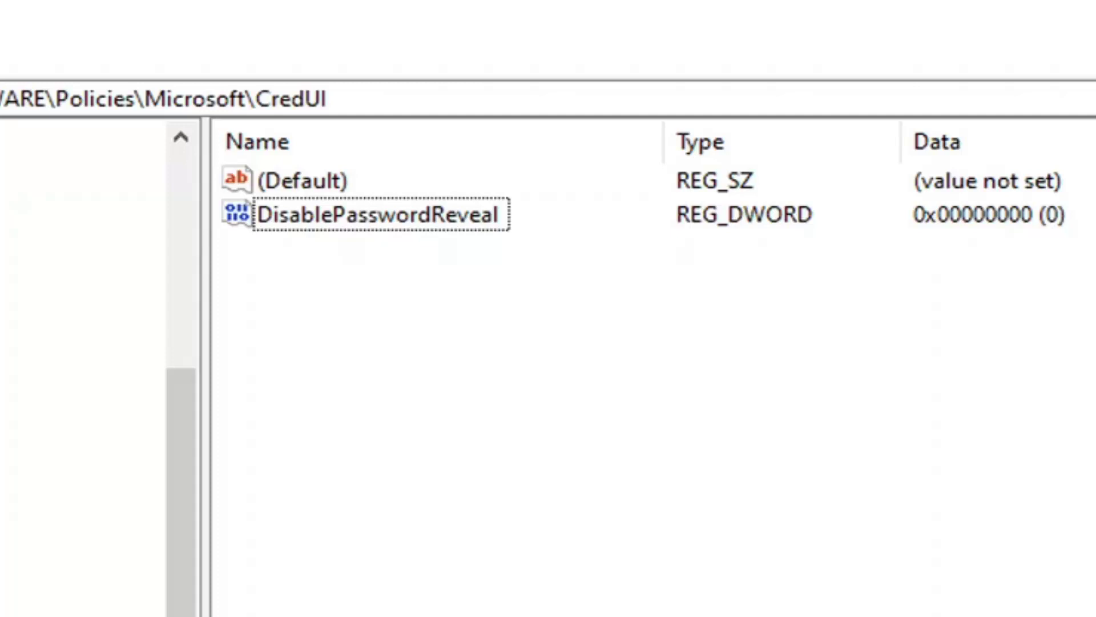
Set DisablePasswordReveal's value data to 1, then collapse the Microsoft key
{"action": "double_click", "coordinate": [351, 222]}
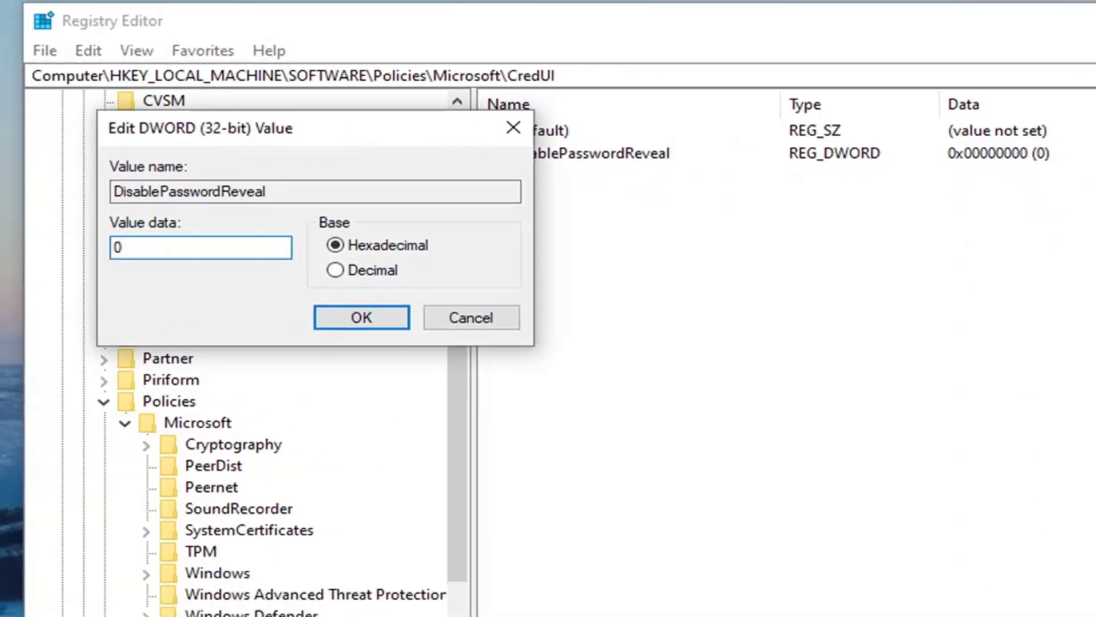
{"action": "key", "text": "ctrl+a"}
{"action": "type", "text": "1"}
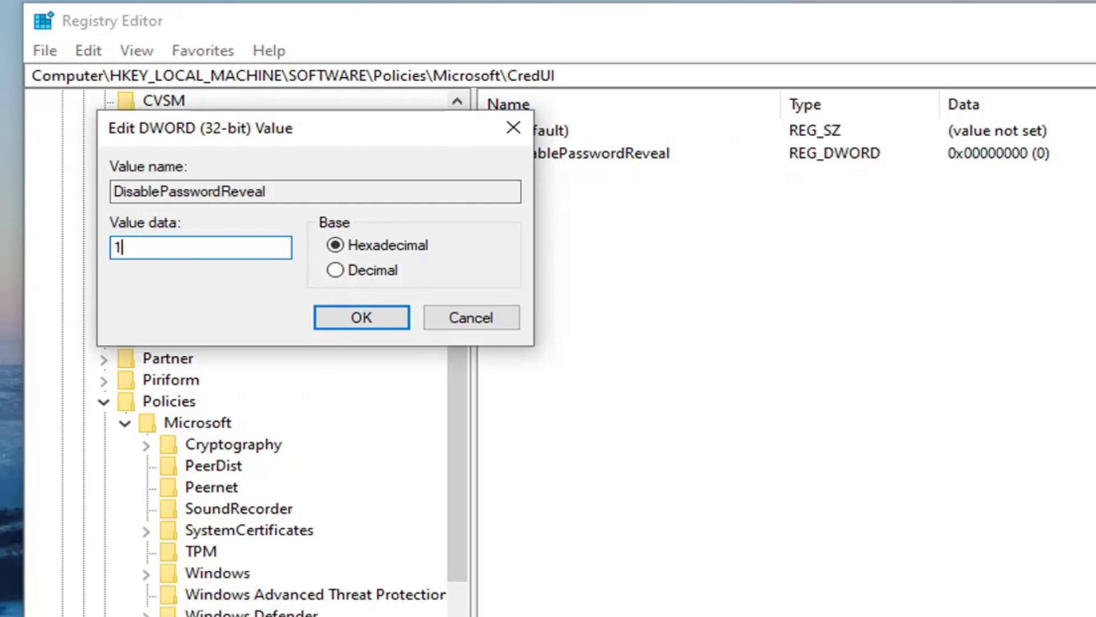
{"action": "left_click", "coordinate": [362, 317]}
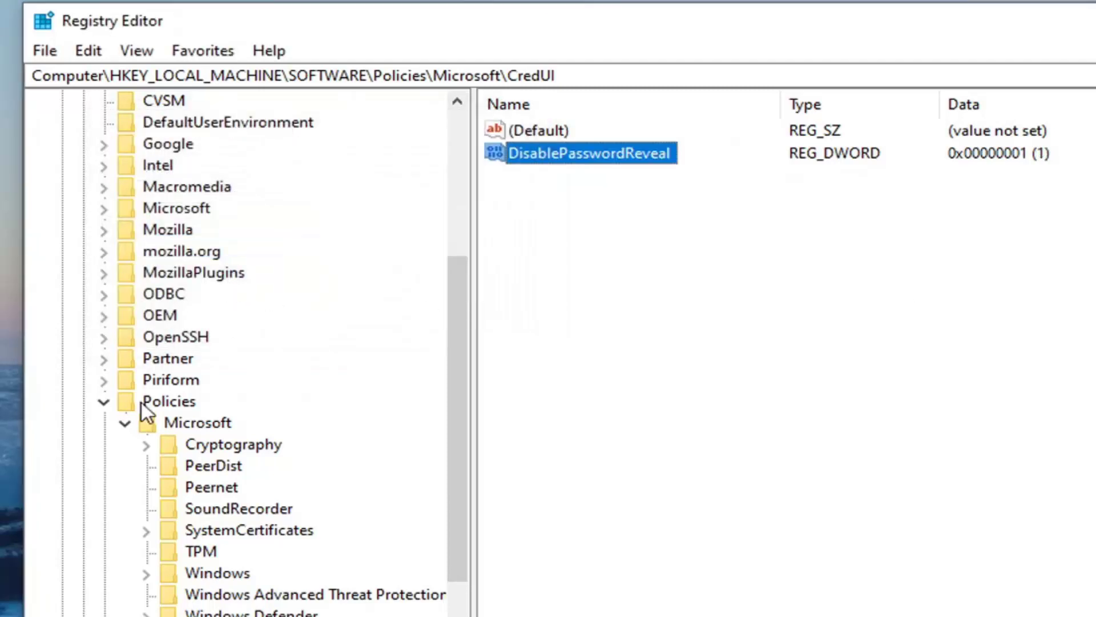
{"action": "left_click", "coordinate": [125, 422]}
Collapse Policies, SOFTWARE and HKEY_LOCAL_MACHINE back to Computer, then close Registry Editor
{"action": "left_click", "coordinate": [116, 436]}
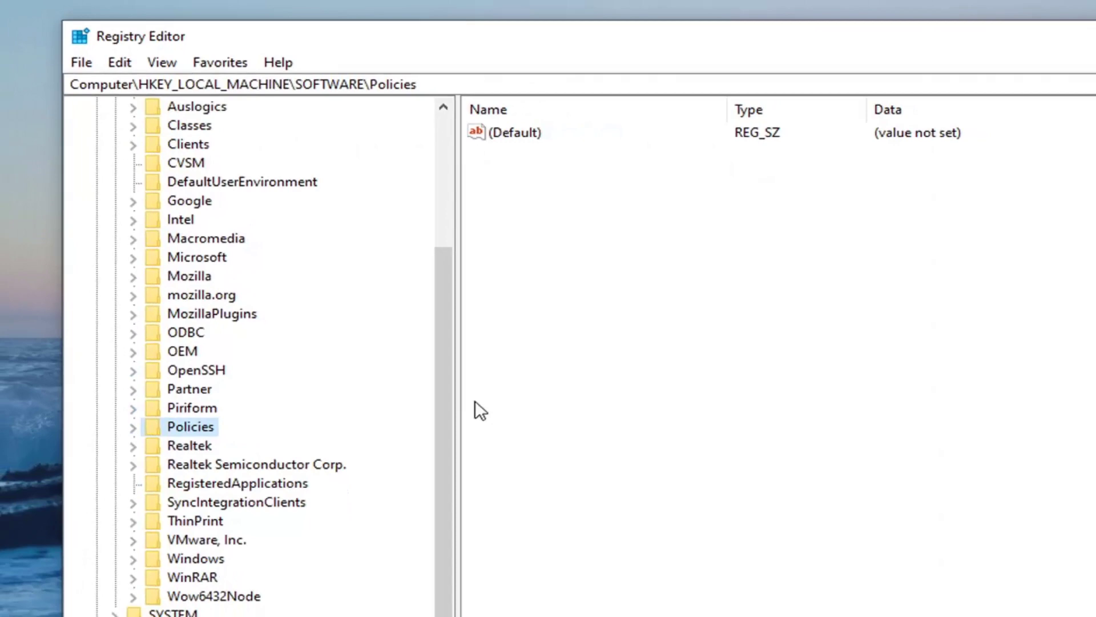
{"action": "scroll", "coordinate": [451, 343], "scroll_direction": "up", "scroll_amount": 4}
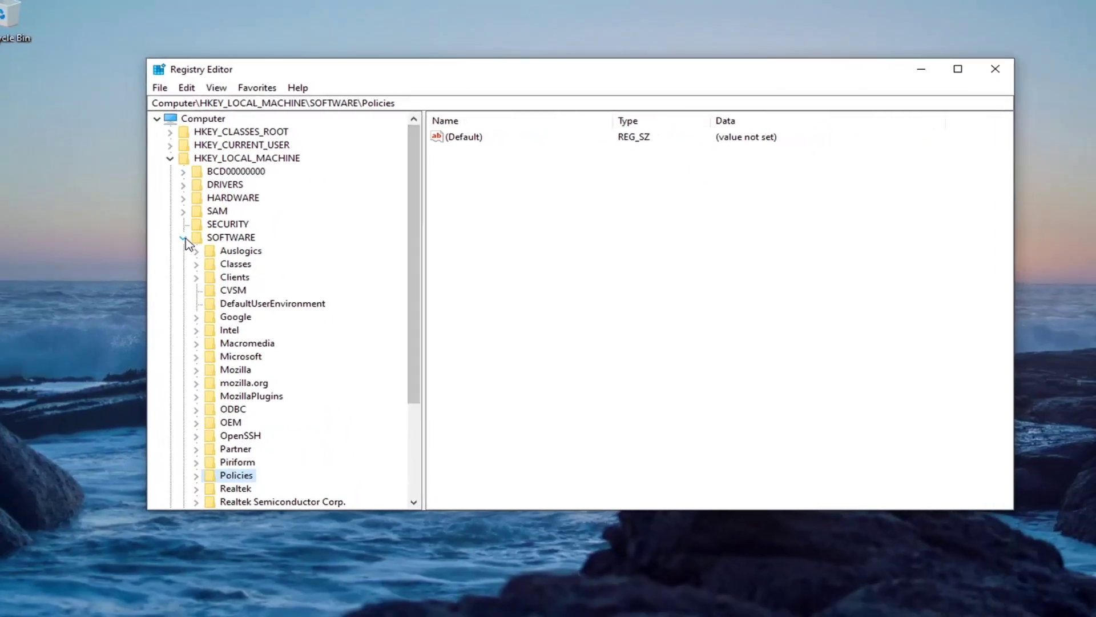
{"action": "left_click", "coordinate": [184, 238]}
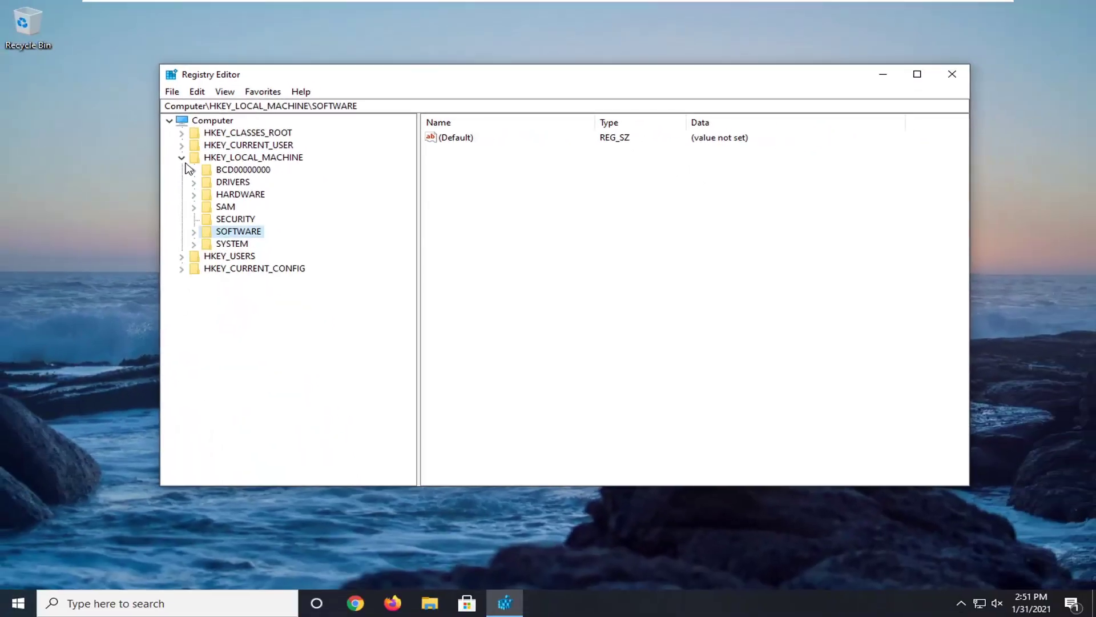
{"action": "left_click", "coordinate": [170, 158]}
{"action": "left_click", "coordinate": [202, 119]}
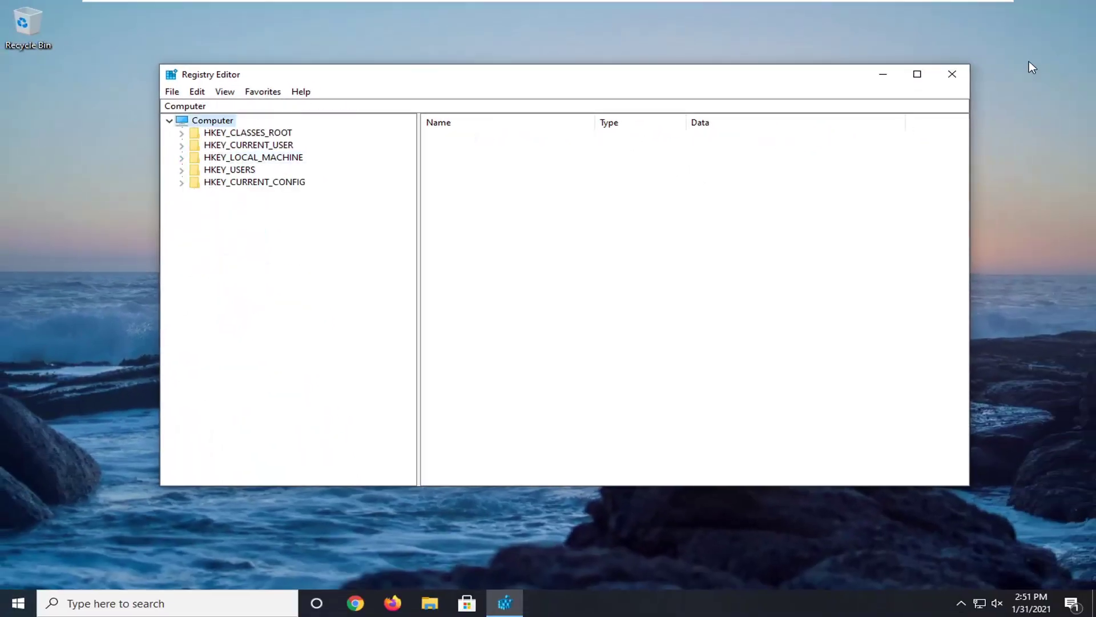
{"action": "left_click", "coordinate": [952, 73]}
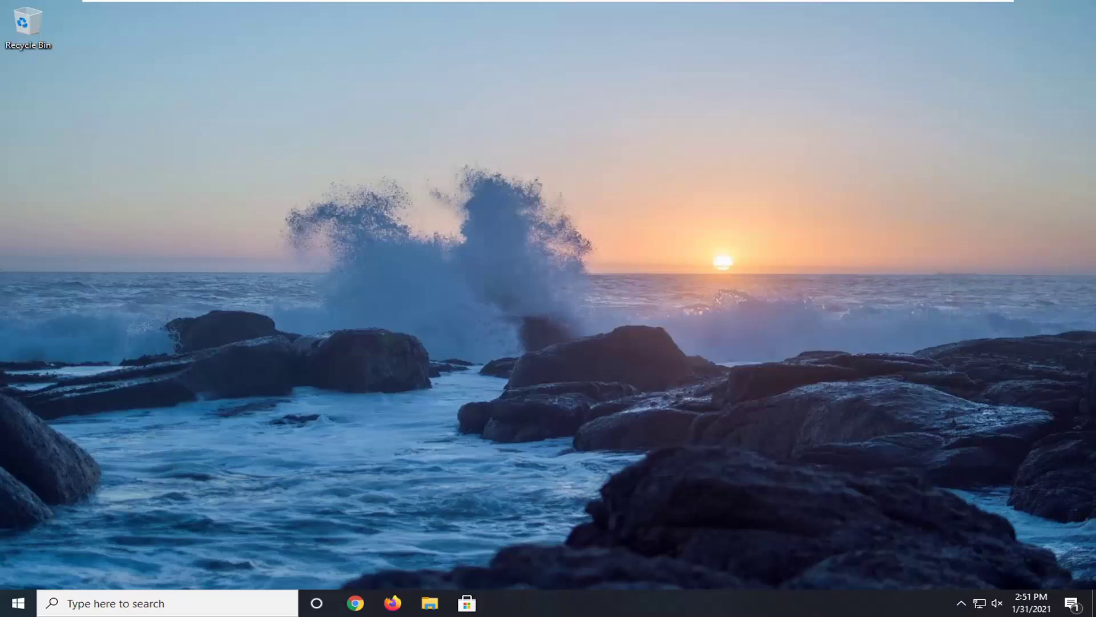